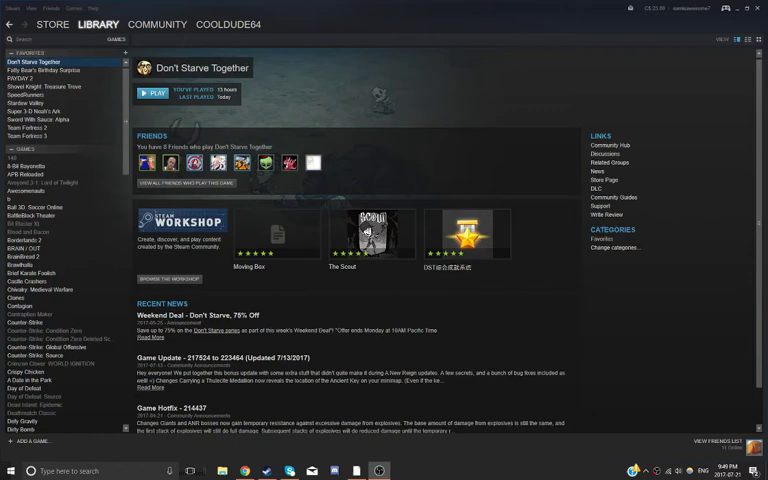
- Switch from the Steam library to the Discord chat window
{"action": "key", "text": "alt+Tab"}
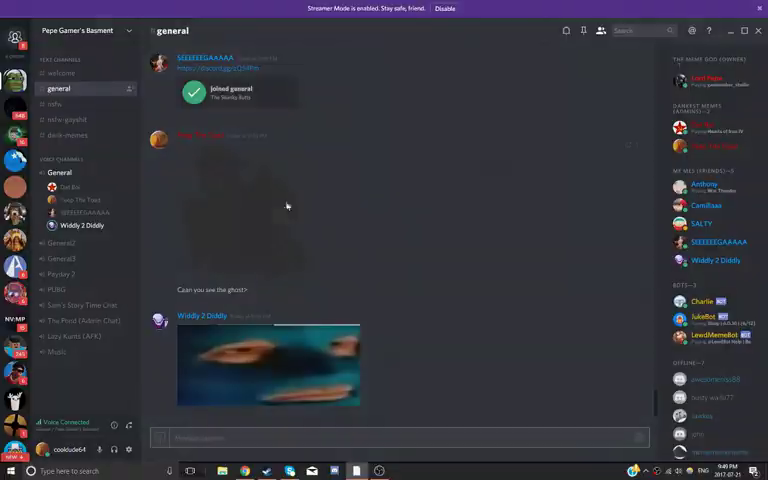
- Enlarge the ghost picture and the battlefield GIF in Discord, then close both previews
{"action": "left_click", "coordinate": [287, 206]}
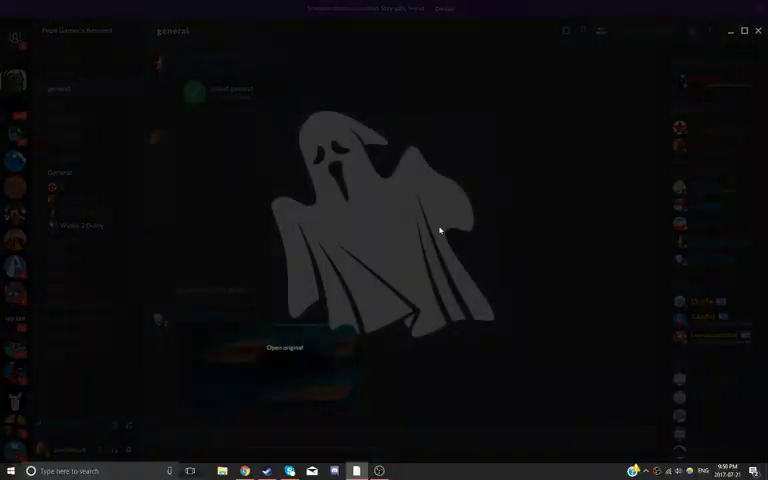
{"action": "left_click_drag", "start_coordinate": [439, 231], "coordinate": [568, 363]}
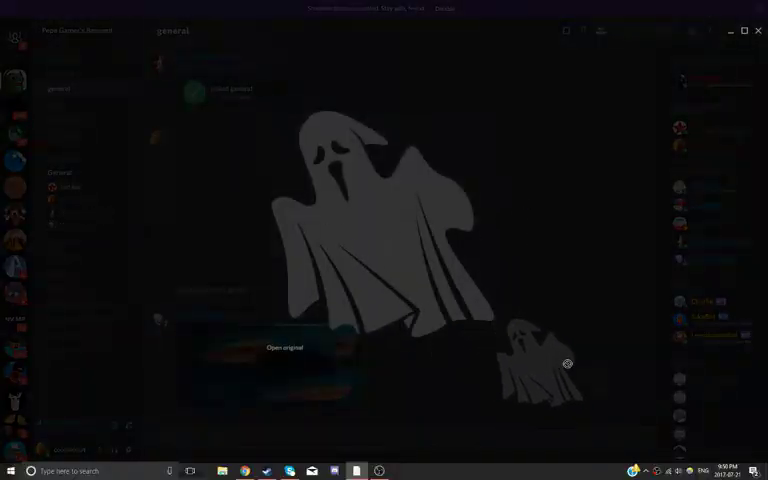
{"action": "mouse_move", "coordinate": [568, 363]}
{"action": "left_mouse_down"}
{"action": "mouse_move", "coordinate": [243, 163]}
{"action": "mouse_move", "coordinate": [177, 223]}
{"action": "mouse_move", "coordinate": [160, 322]}
{"action": "mouse_move", "coordinate": [372, 80]}
{"action": "mouse_move", "coordinate": [375, 100]}
{"action": "left_mouse_up"}
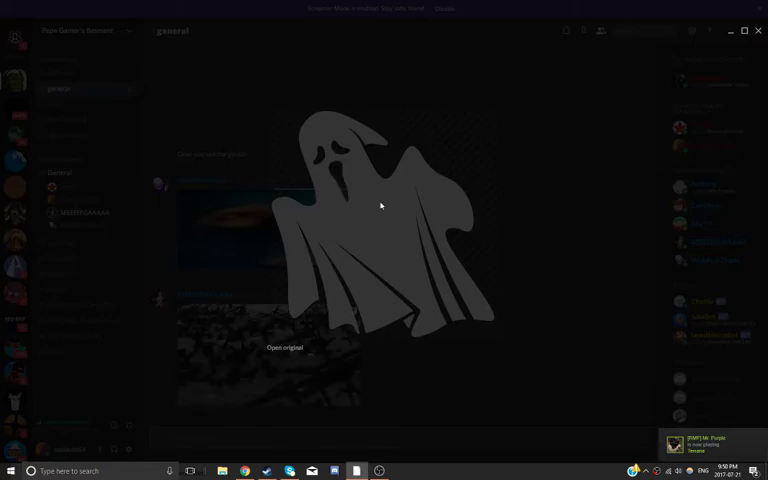
{"action": "left_click", "coordinate": [502, 243]}
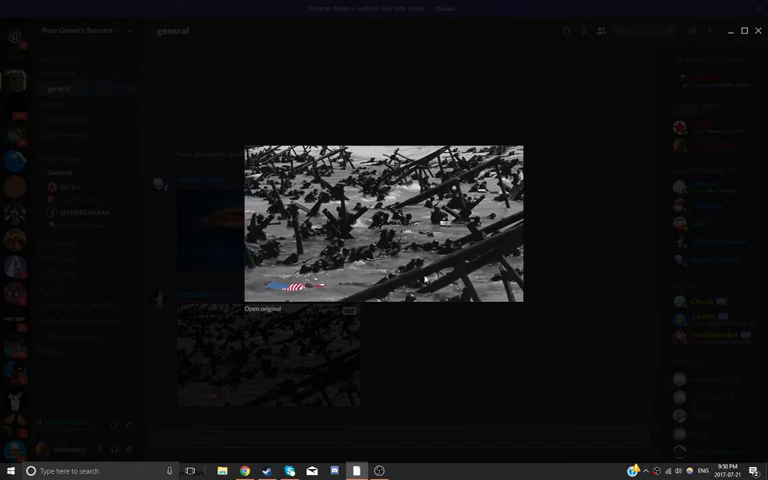
{"action": "left_click", "coordinate": [443, 356]}
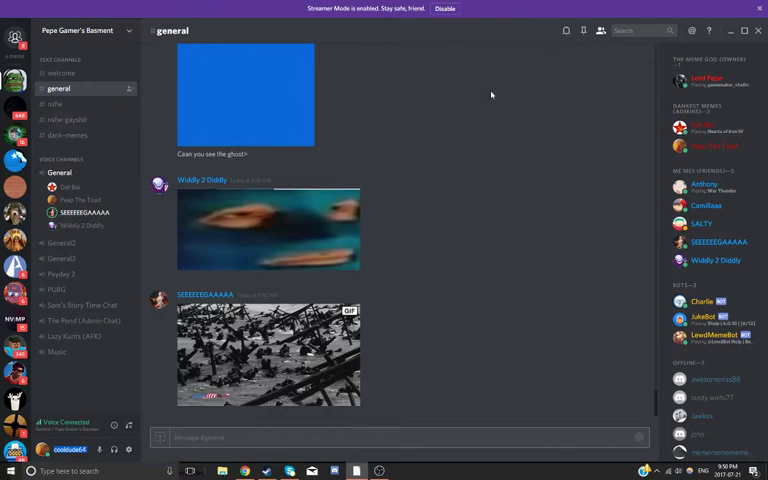
- Bring up the browser past the Steam library and maximize it to full screen
{"action": "key", "text": "alt+Tab"}
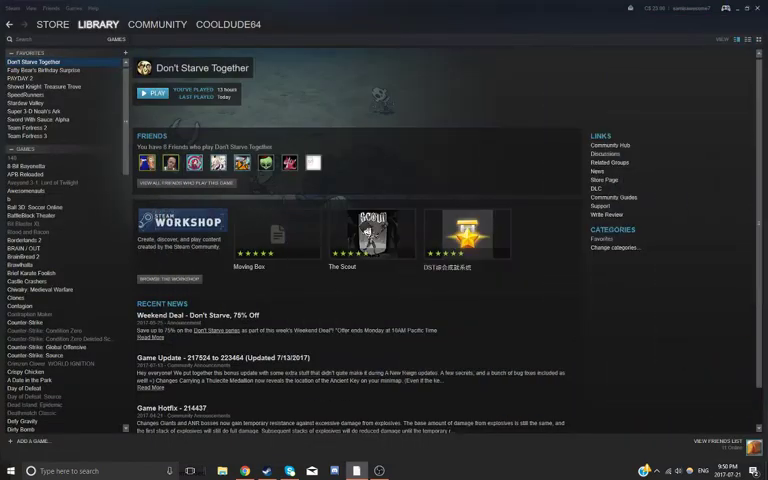
{"action": "key", "text": "alt+Tab"}
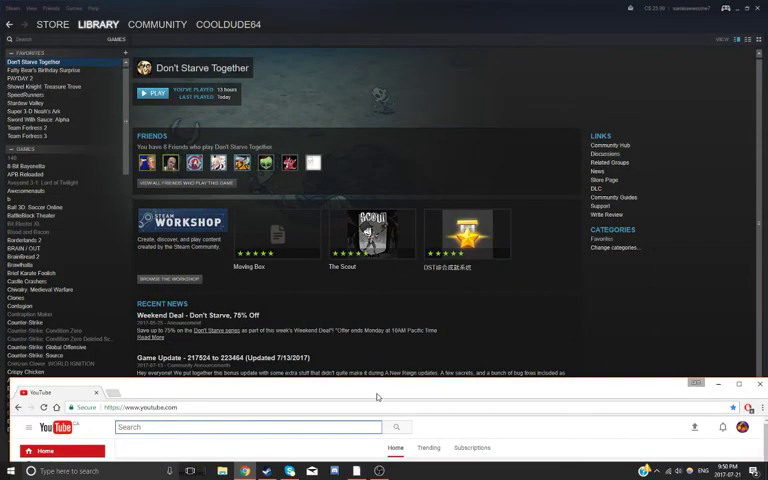
{"action": "left_click_drag", "start_coordinate": [377, 396], "coordinate": [320, 3]}
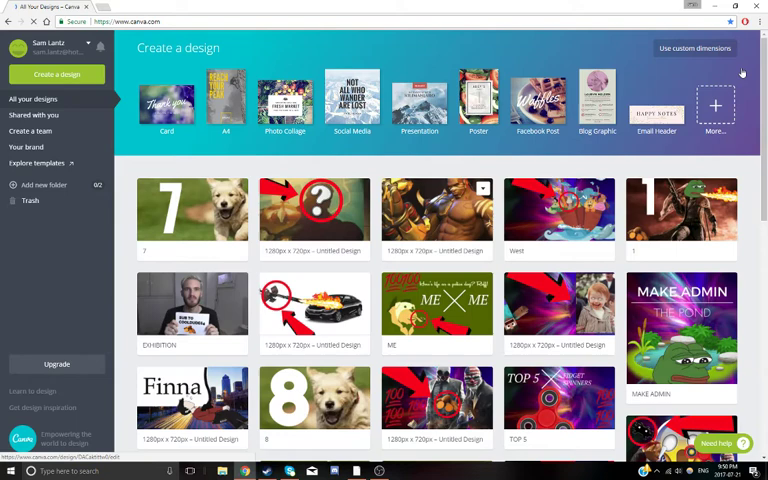
- Start a new Canva design with custom dimensions of 1280 width and 720 height
{"action": "left_click", "coordinate": [695, 48]}
{"action": "type", "text": "1280"}
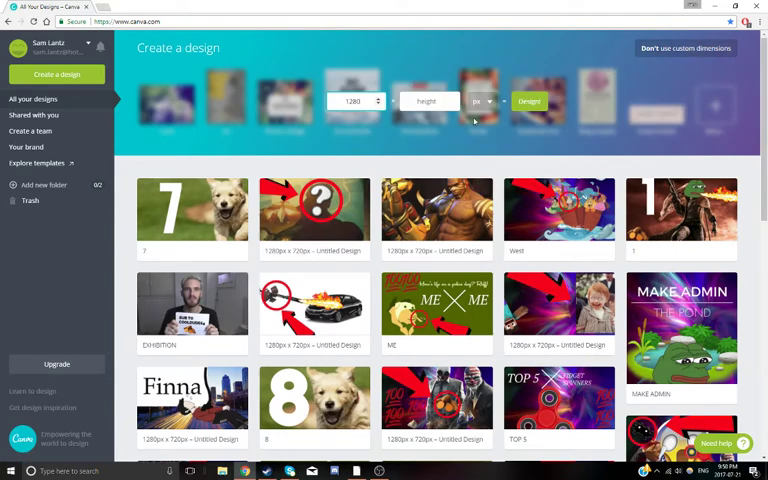
{"action": "left_click", "coordinate": [430, 100]}
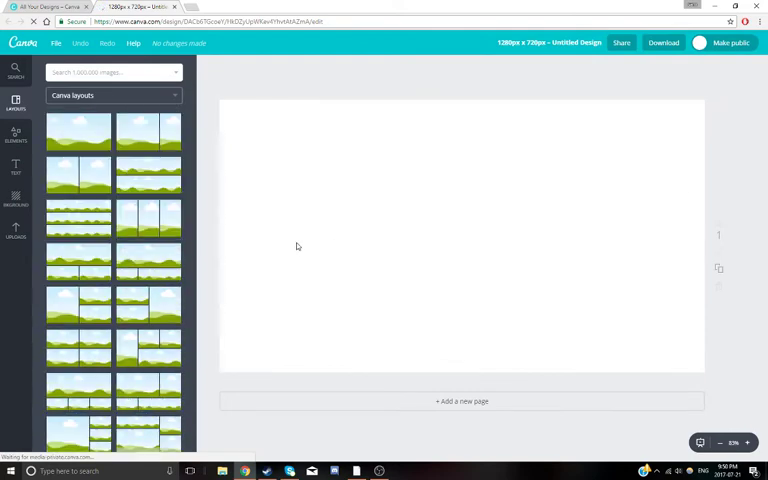
- Place the uploaded ghost image on the canvas, enlarge it, and centre it on the page
{"action": "left_click", "coordinate": [17, 231]}
{"action": "scroll", "coordinate": [115, 230], "scroll_direction": "down", "scroll_amount": 5}
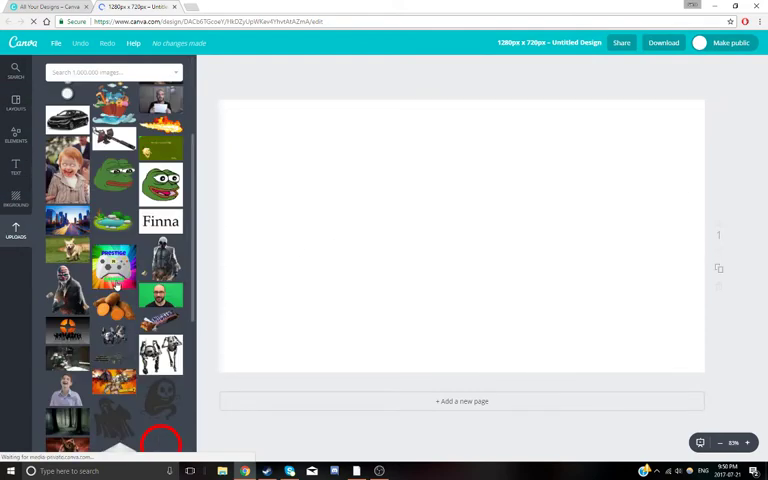
{"action": "scroll", "coordinate": [115, 200], "scroll_direction": "down", "scroll_amount": 3}
{"action": "scroll", "coordinate": [115, 150], "scroll_direction": "down", "scroll_amount": 5}
{"action": "mouse_move", "coordinate": [115, 110]}
{"action": "left_mouse_down"}
{"action": "mouse_move", "coordinate": [415, 270]}
{"action": "mouse_move", "coordinate": [343, 298]}
{"action": "mouse_move", "coordinate": [390, 270]}
{"action": "mouse_move", "coordinate": [379, 284]}
{"action": "left_mouse_up"}
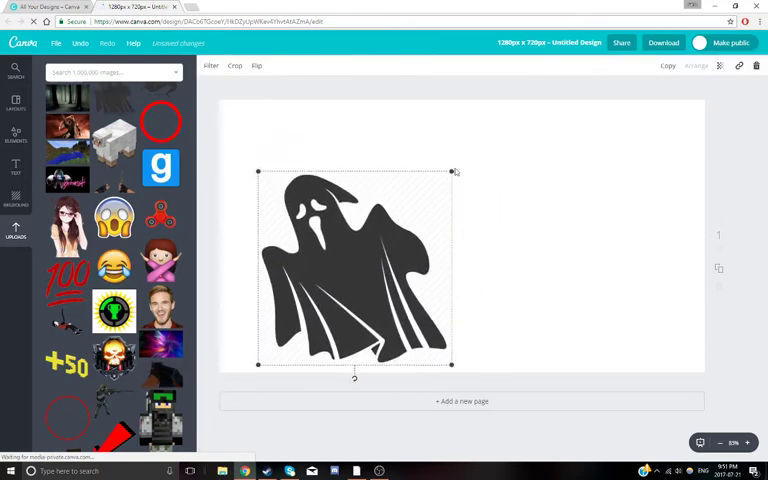
{"action": "left_click_drag", "start_coordinate": [456, 170], "coordinate": [515, 107]}
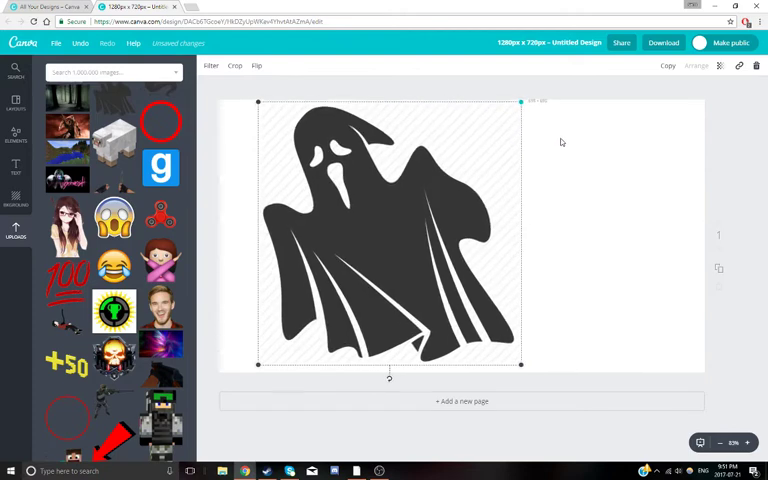
{"action": "left_click_drag", "start_coordinate": [343, 255], "coordinate": [418, 268]}
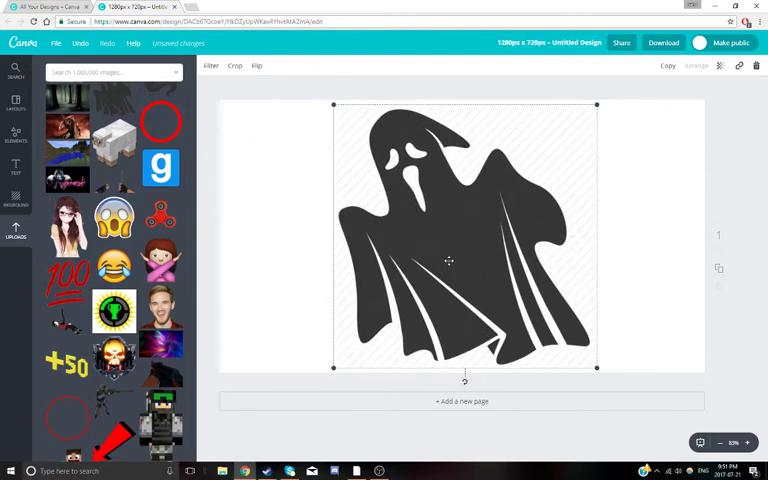
- Set the ghost image's transparency to 35 and deselect it to view the design
{"action": "left_click", "coordinate": [721, 66]}
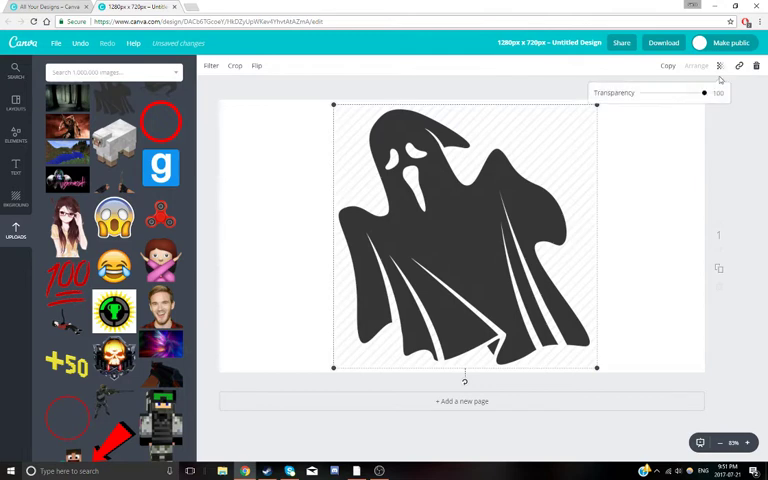
{"action": "left_click_drag", "start_coordinate": [705, 93], "coordinate": [643, 93]}
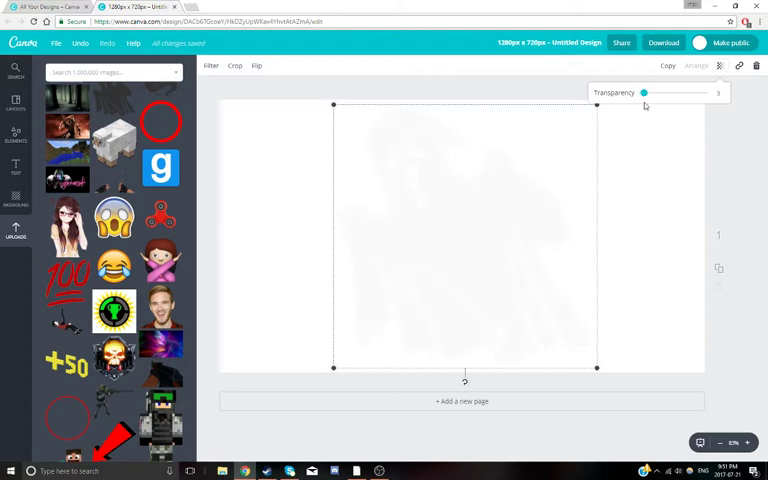
{"action": "left_click_drag", "start_coordinate": [642, 92], "coordinate": [649, 92]}
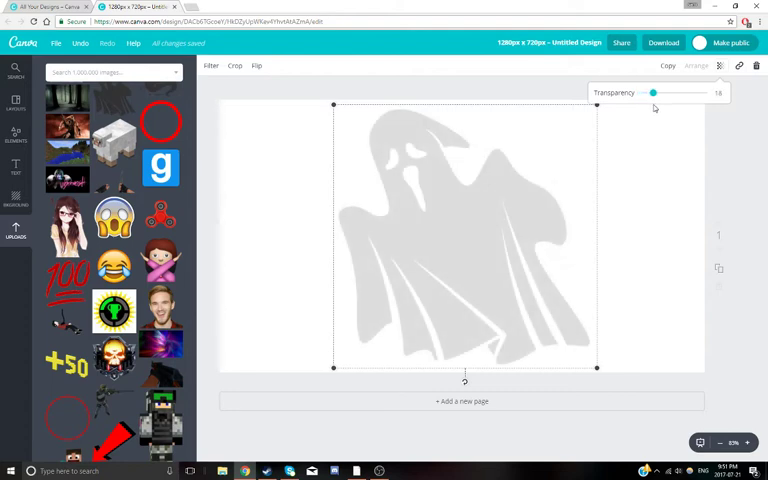
{"action": "mouse_move", "coordinate": [654, 92]}
{"action": "left_mouse_down"}
{"action": "mouse_move", "coordinate": [704, 92]}
{"action": "mouse_move", "coordinate": [651, 92]}
{"action": "mouse_move", "coordinate": [666, 110]}
{"action": "left_mouse_up"}
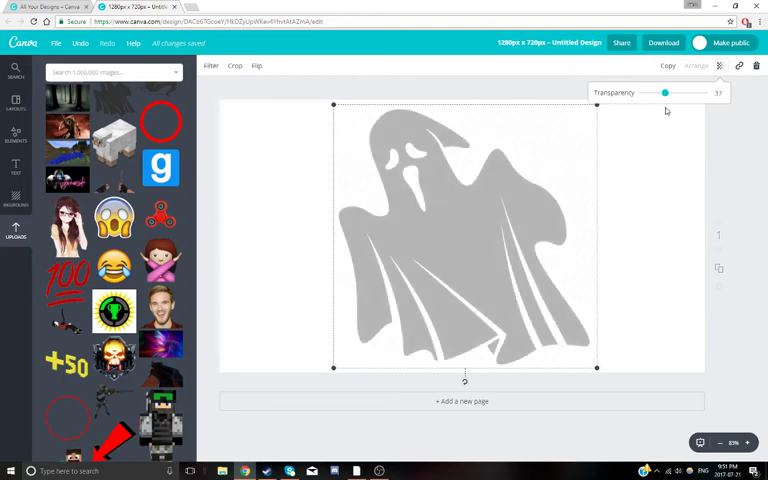
{"action": "left_click", "coordinate": [719, 152]}
{"action": "left_click", "coordinate": [630, 251]}
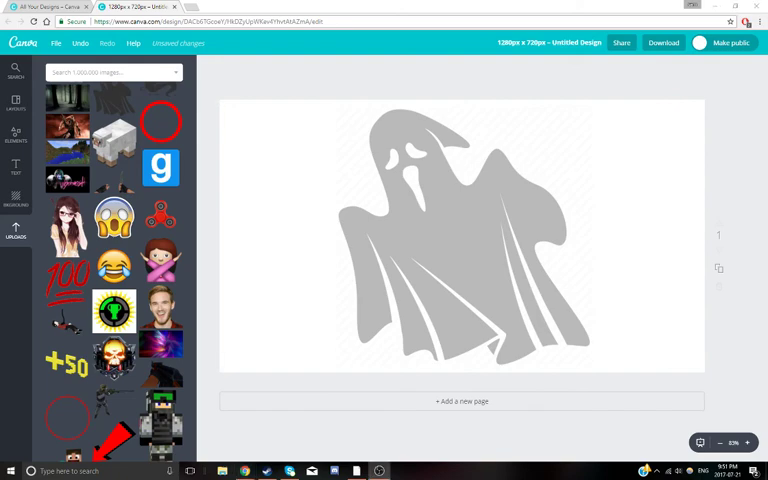
- Export the faded ghost design with PNG as the file type
{"action": "left_click", "coordinate": [664, 43]}
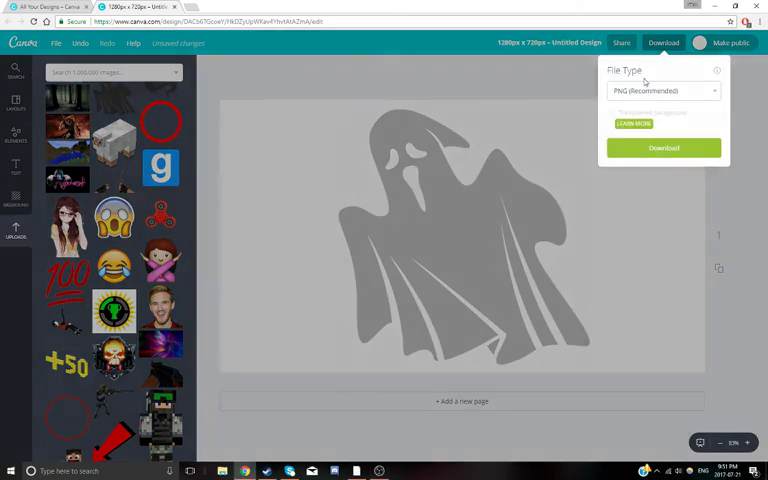
{"action": "left_click", "coordinate": [658, 153]}
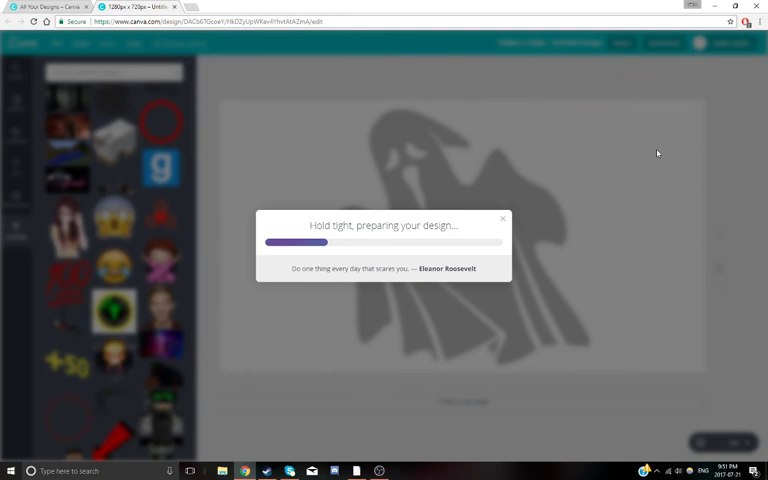